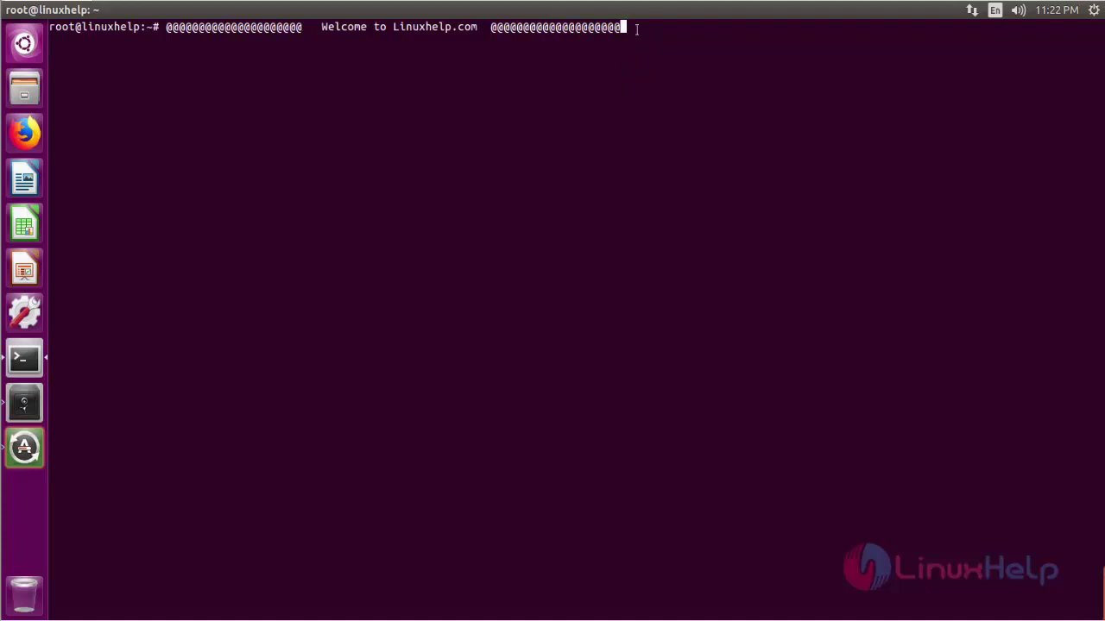
Clear the welcome text from the prompt and refresh the package lists with apt-get update.
key(ctrl+u)
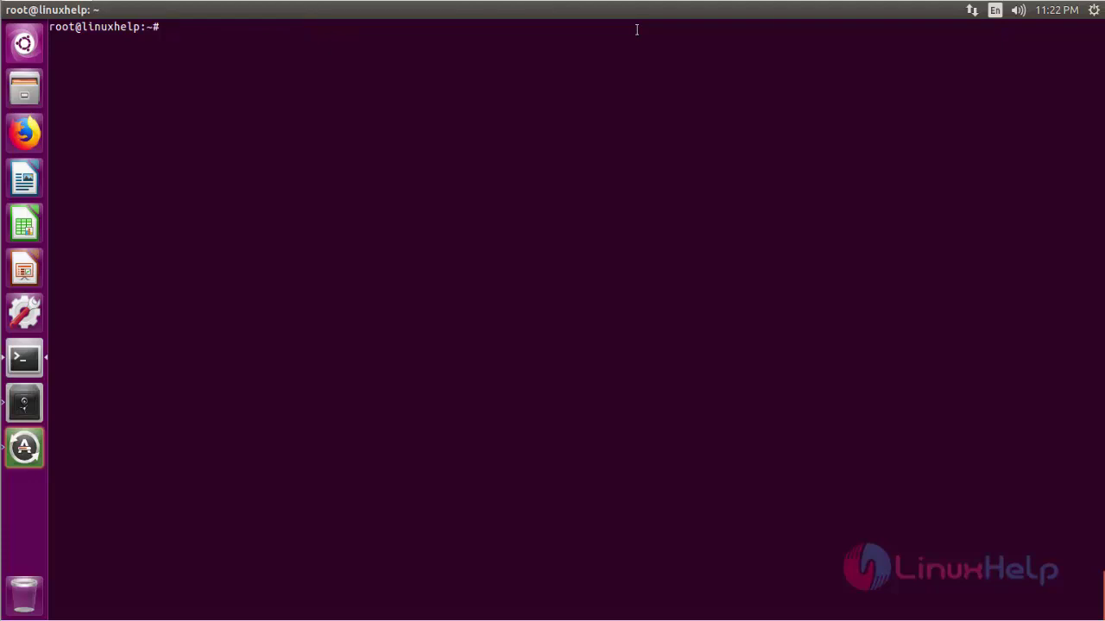
text(apt-get update)
key(Return)
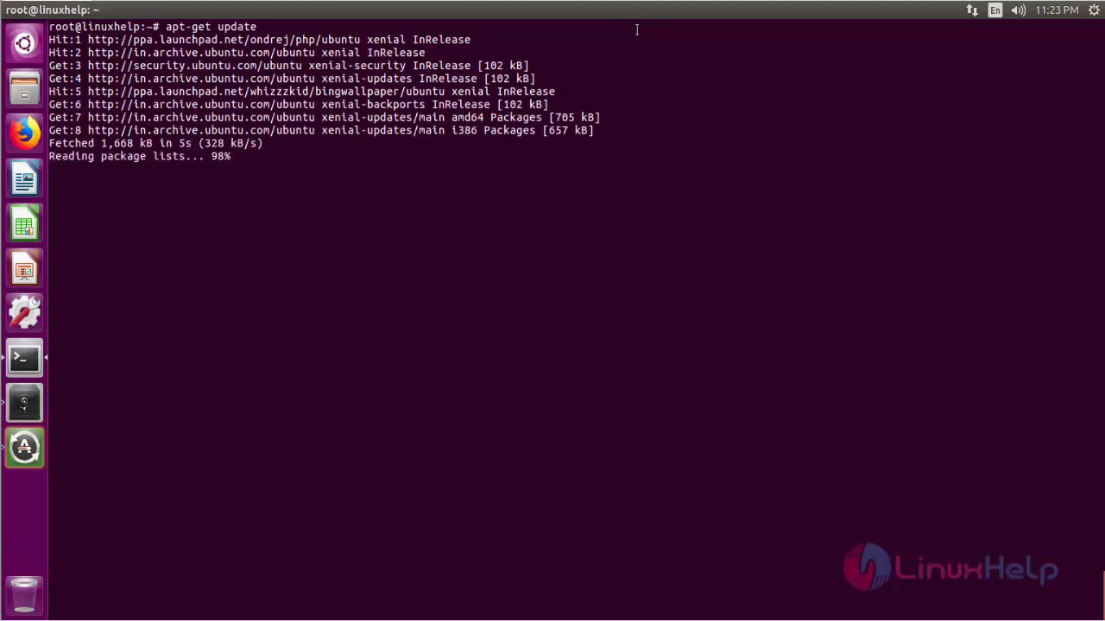
Try to install the tweak tool with the command apt-get install gnome -tweak-tool.
text(apt-get install gnome -tweak-tool)
key(Return)
Correct the package name in the previous install command to gnome-tweak-tool, run it and accept the installation with y.
key(Up)
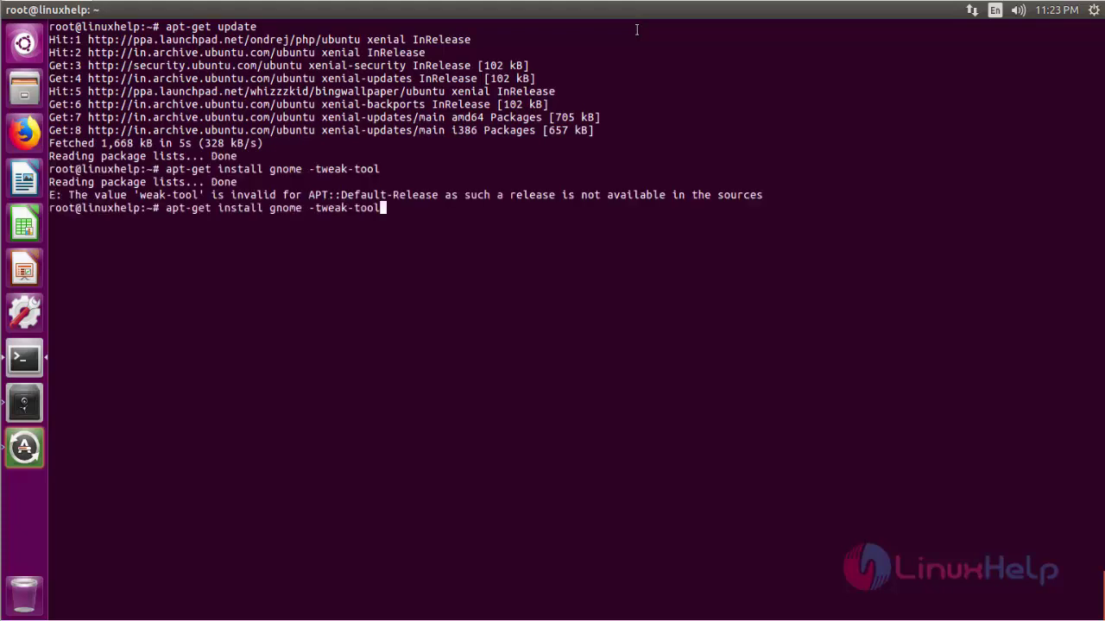
key(Left)
key(Left)
key(Left)
key(Left)
key(Left)
key(Left)
key(Left)
key(Left)
key(Left)
key(Left)
key(Left)
key(BackSpace)
key(Return)
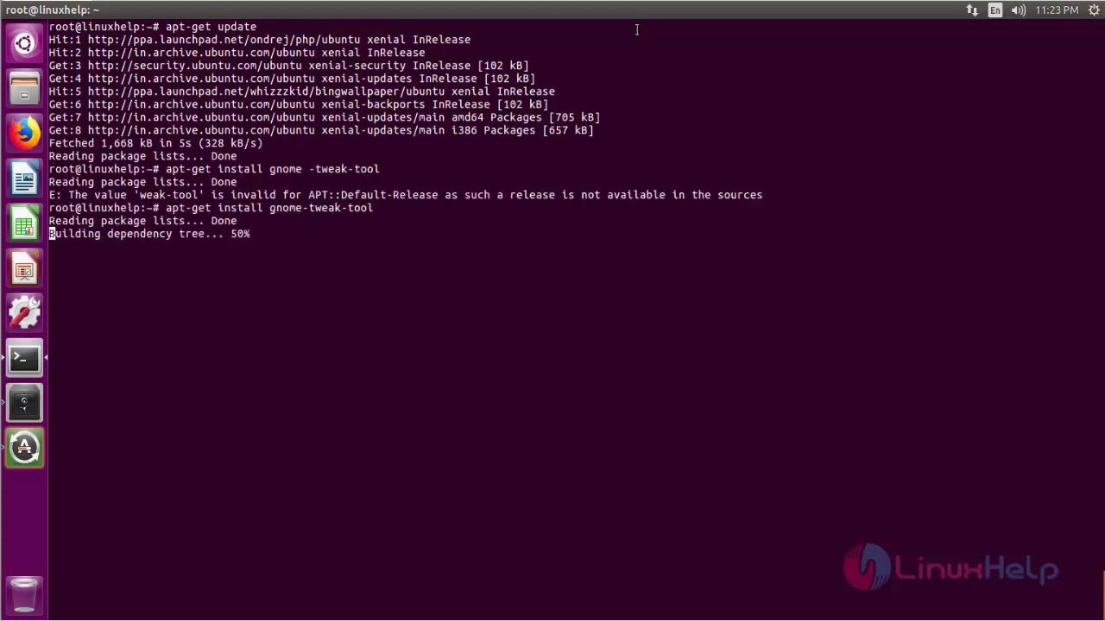
text(y)
key(Return)
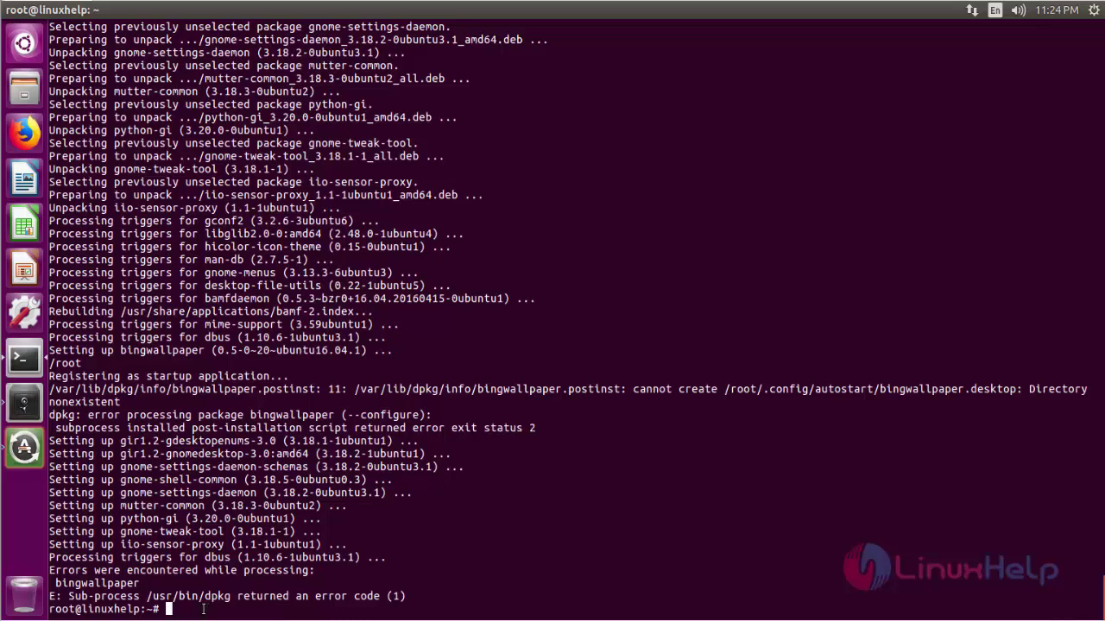
Launch the tweak tool from the terminal with the gnome-tweak-tool command.
text(gnome-tw)
key(Tab)
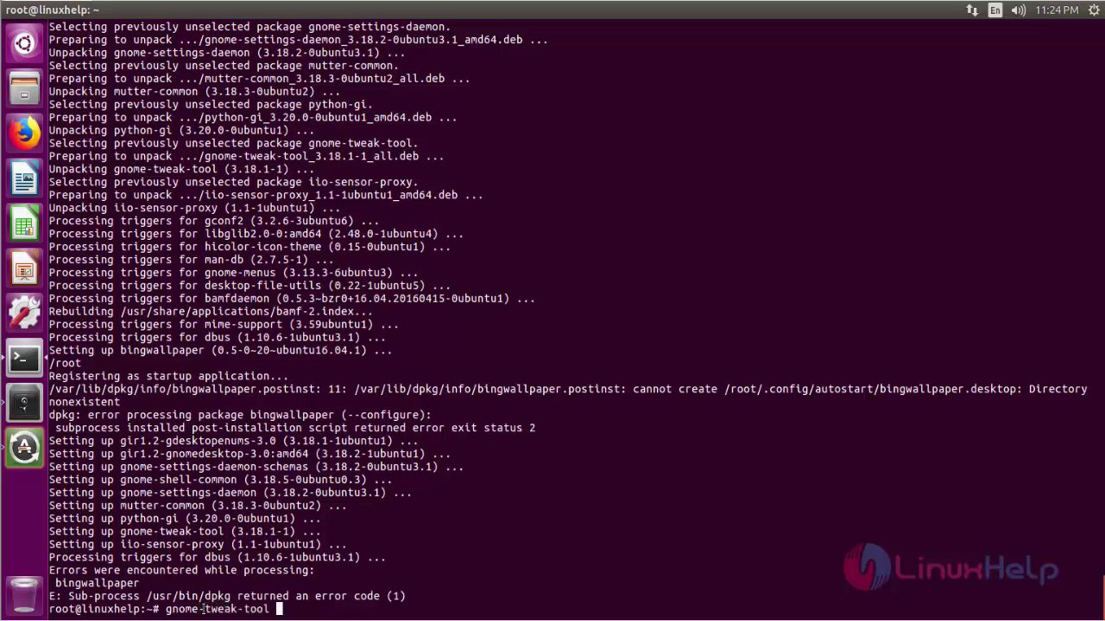
key(Return)
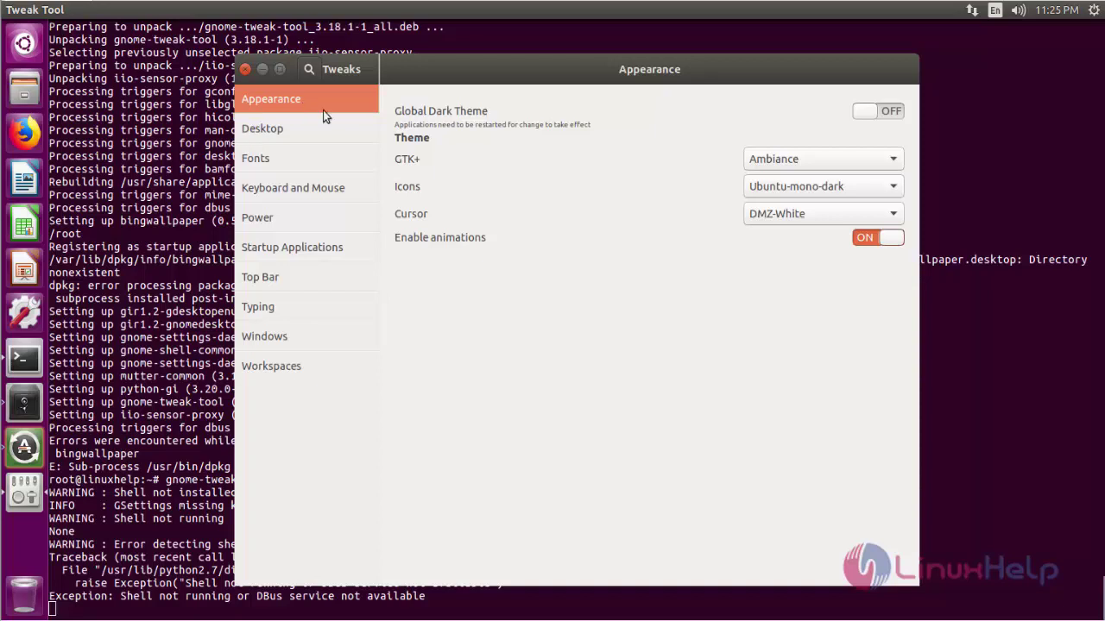
Look through the tweak categories from Desktop and Fonts down to Windows and Workspaces.
click(313, 138)
click(294, 161)
click(289, 188)
click(271, 219)
click(299, 250)
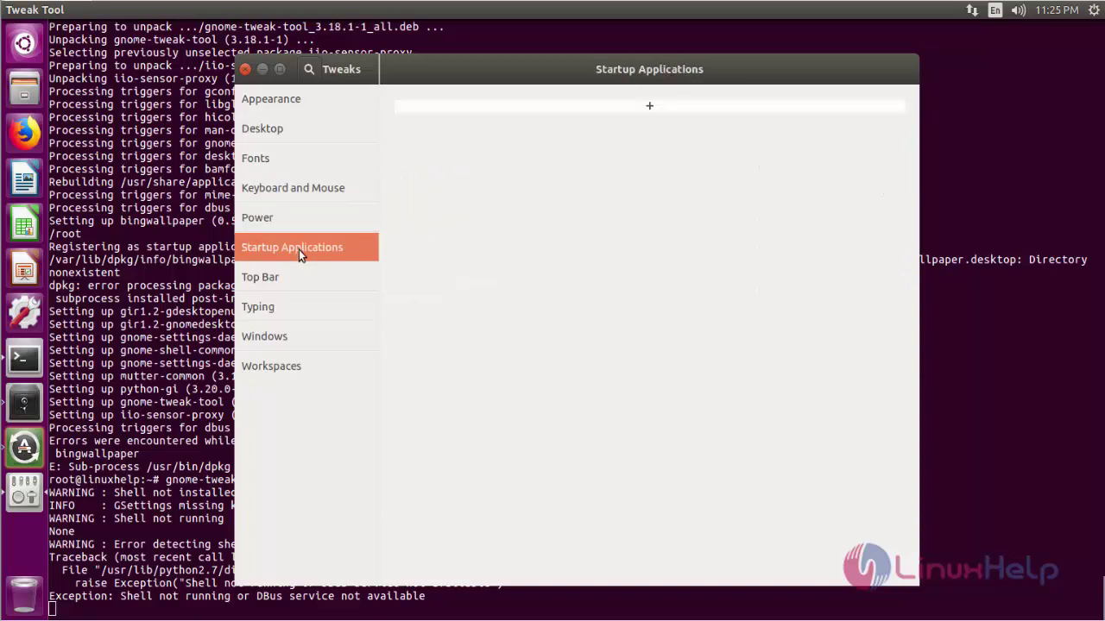
click(288, 279)
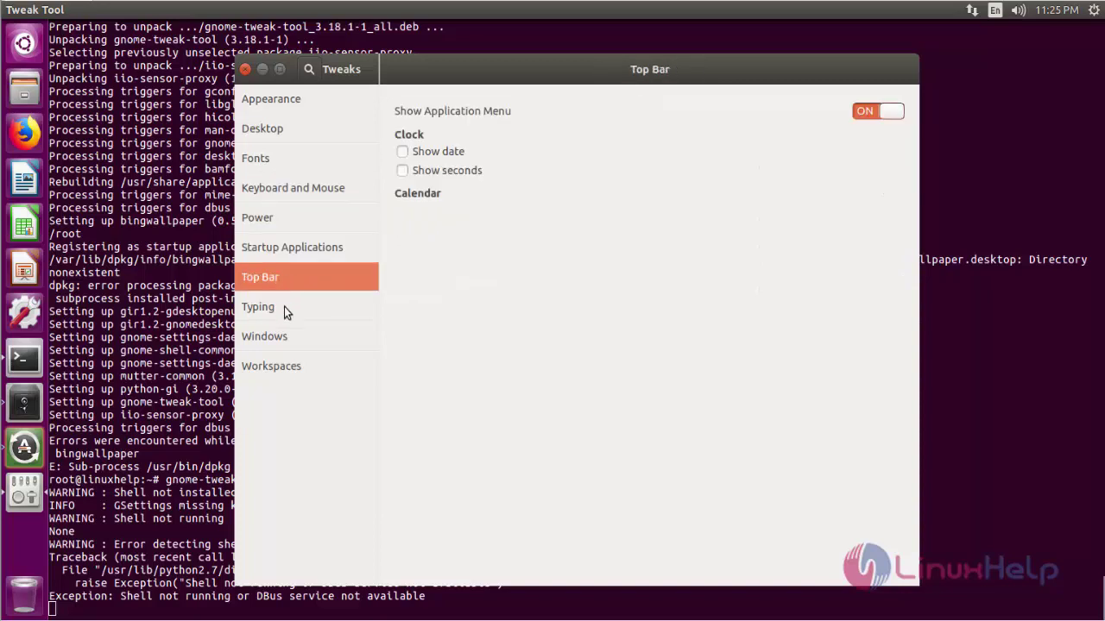
click(294, 341)
click(296, 366)
key(Home)
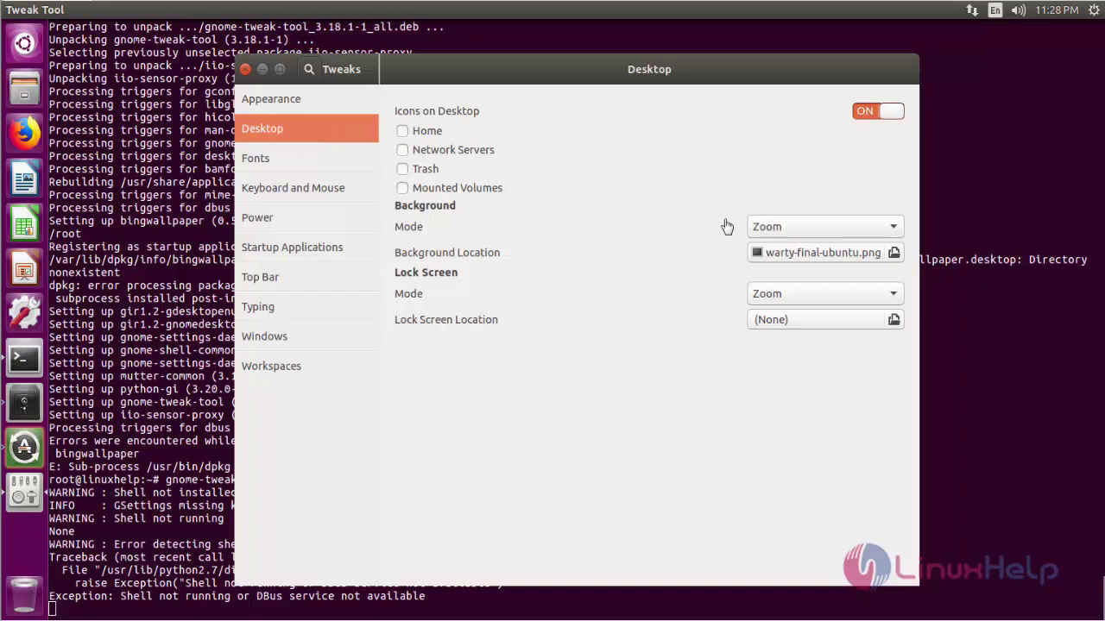
Check the desktop background mode options without changing them, and set the background image to the The_Land_of_Edonias JPG file.
click(869, 230)
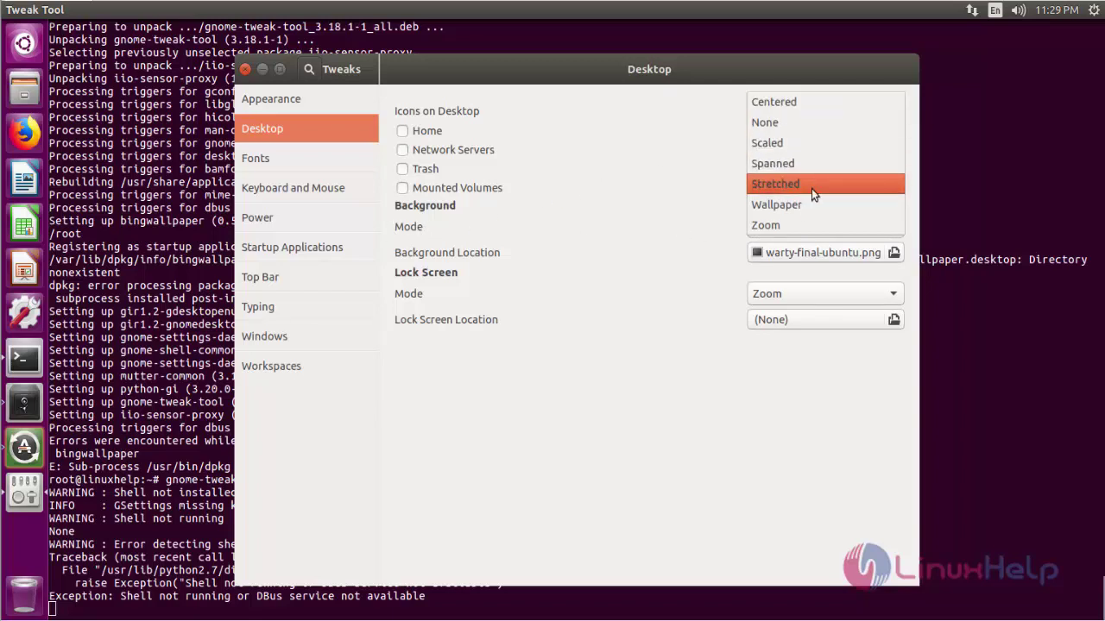
click(423, 263)
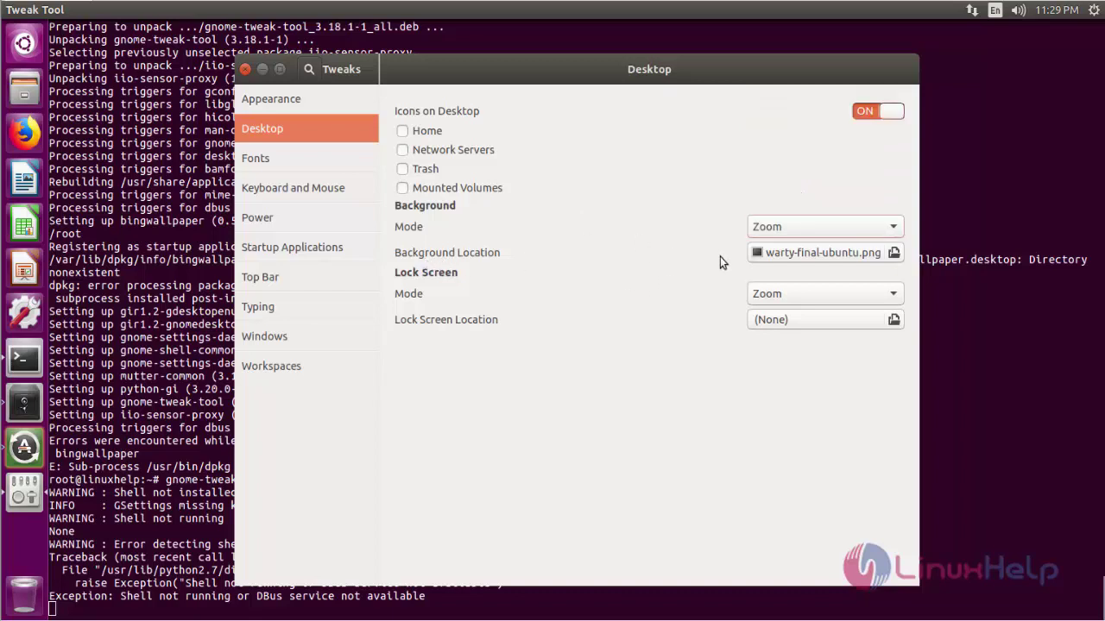
click(794, 255)
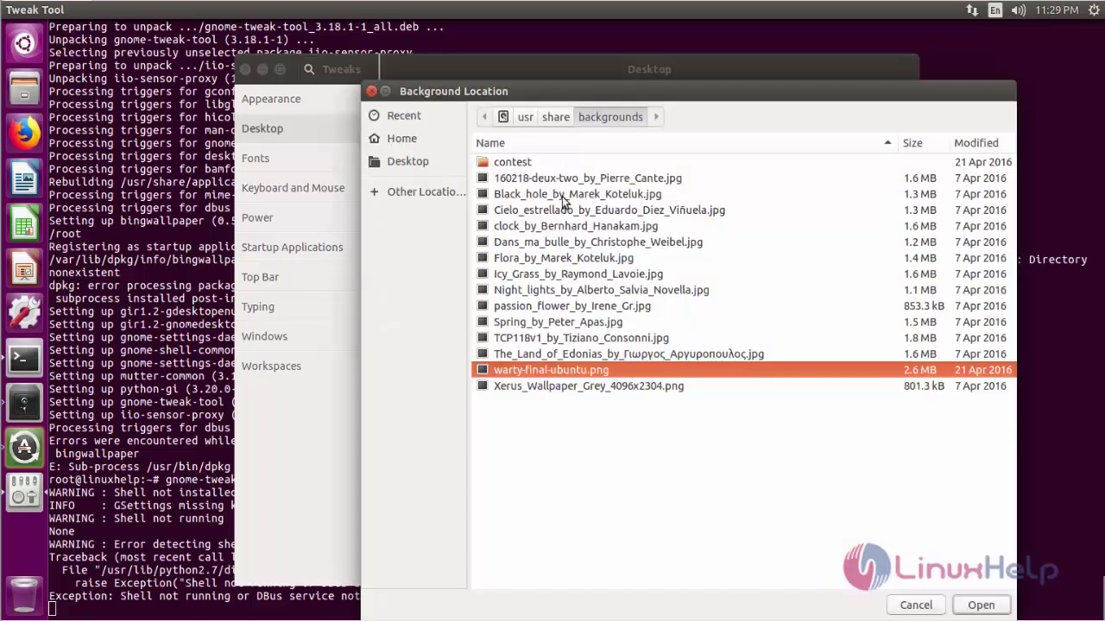
double_click(560, 361)
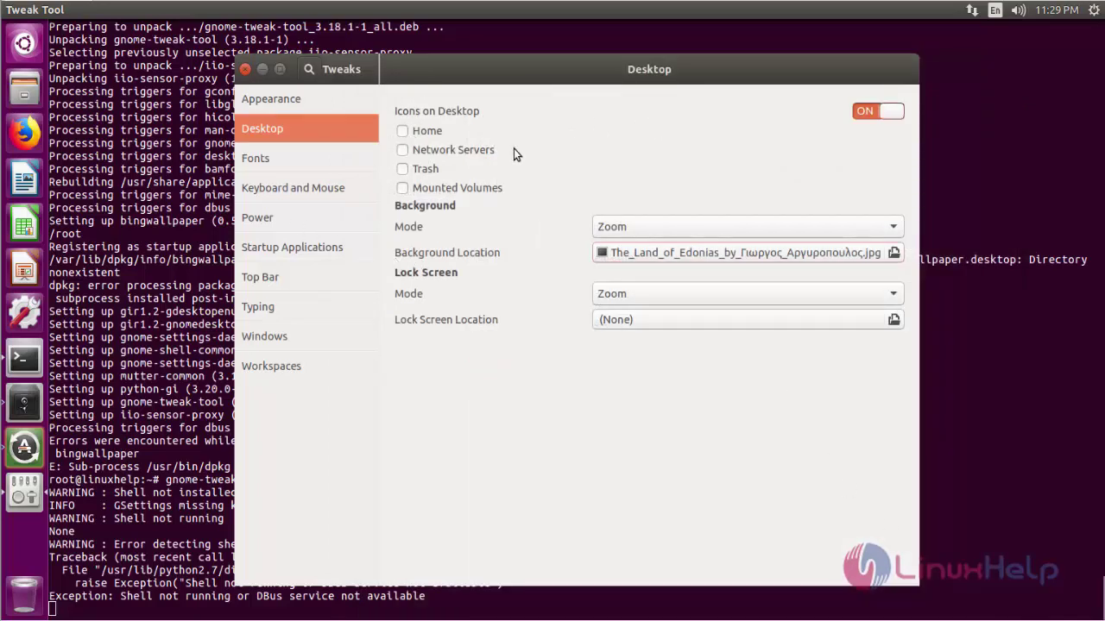
Browse the fonts offered for window titles and close the font picker without choosing one.
click(284, 161)
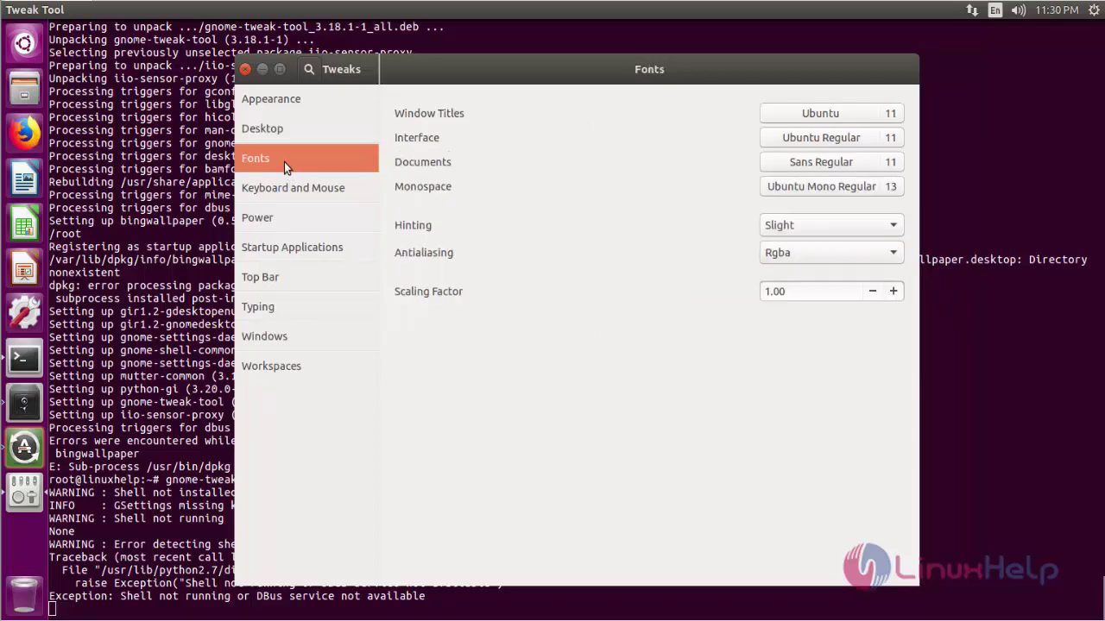
click(796, 117)
scroll(545, 365, down, 10)
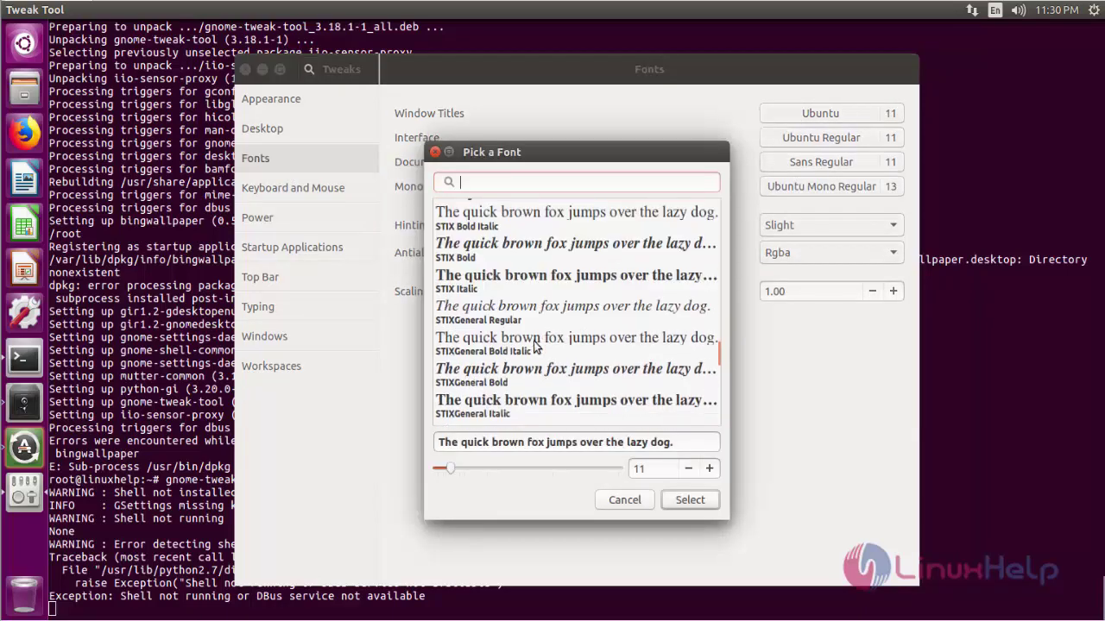
click(435, 153)
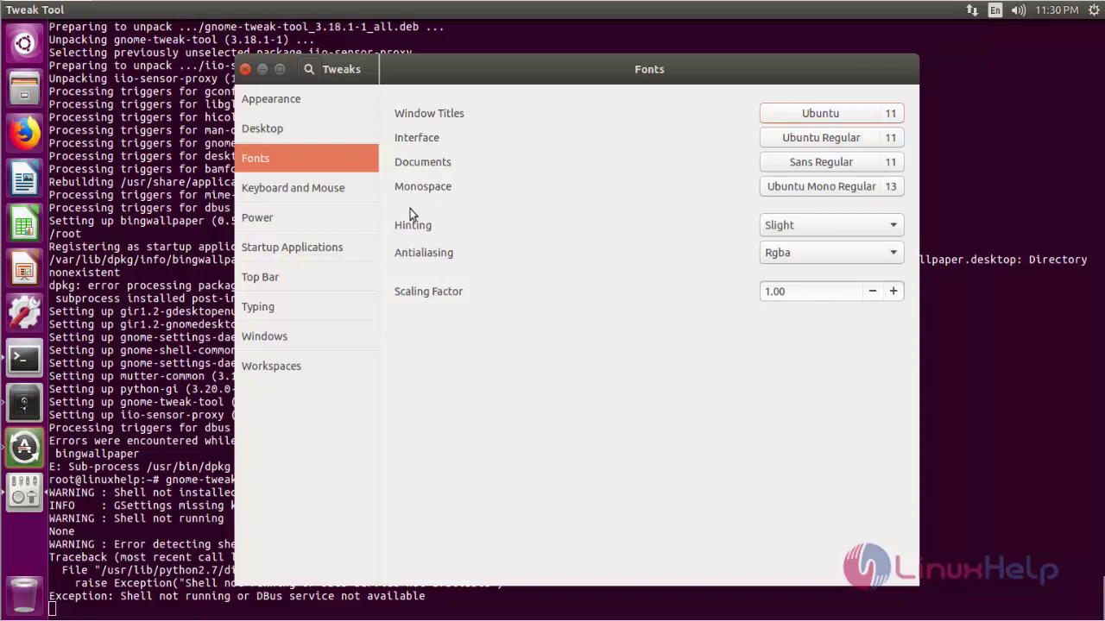
View the keyboard and mouse settings and the key options for switching between overview and desktop, leaving the choice unchanged.
click(287, 190)
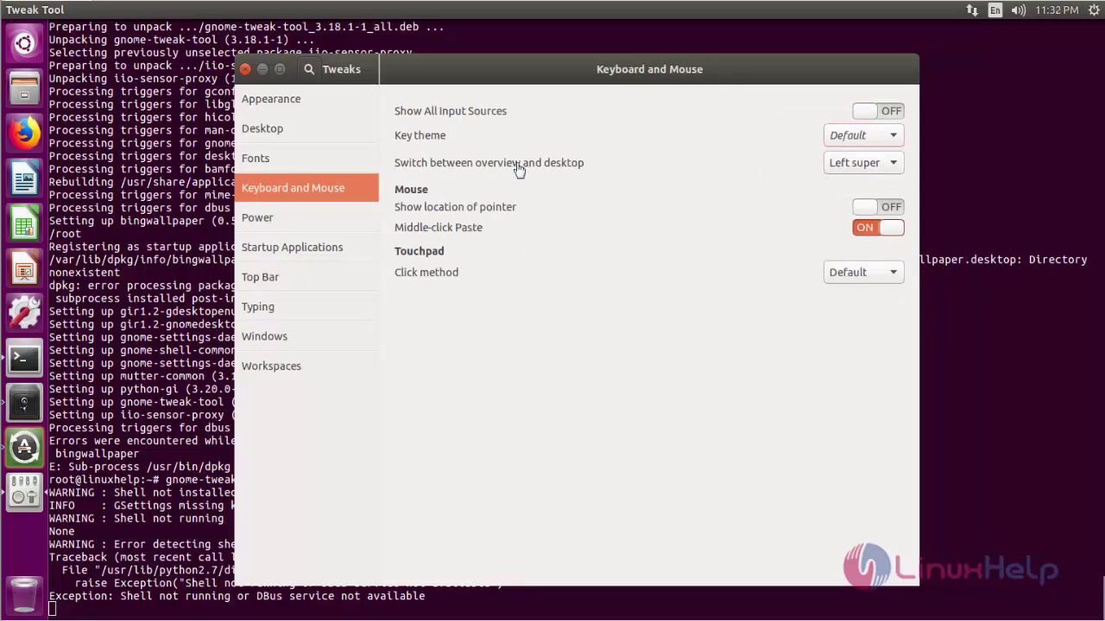
click(862, 164)
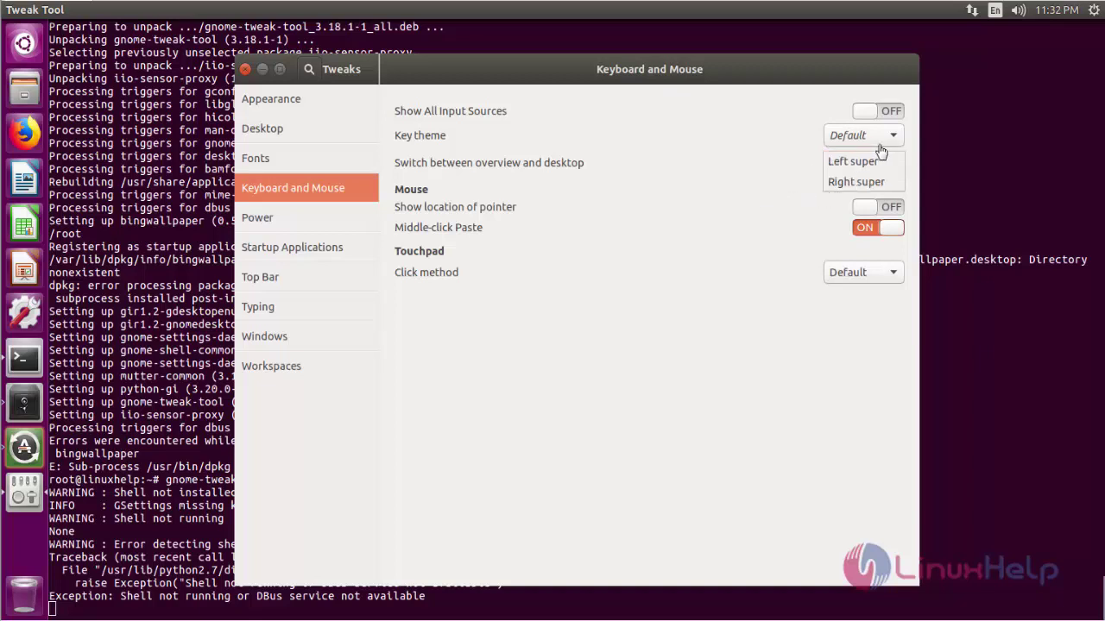
click(506, 325)
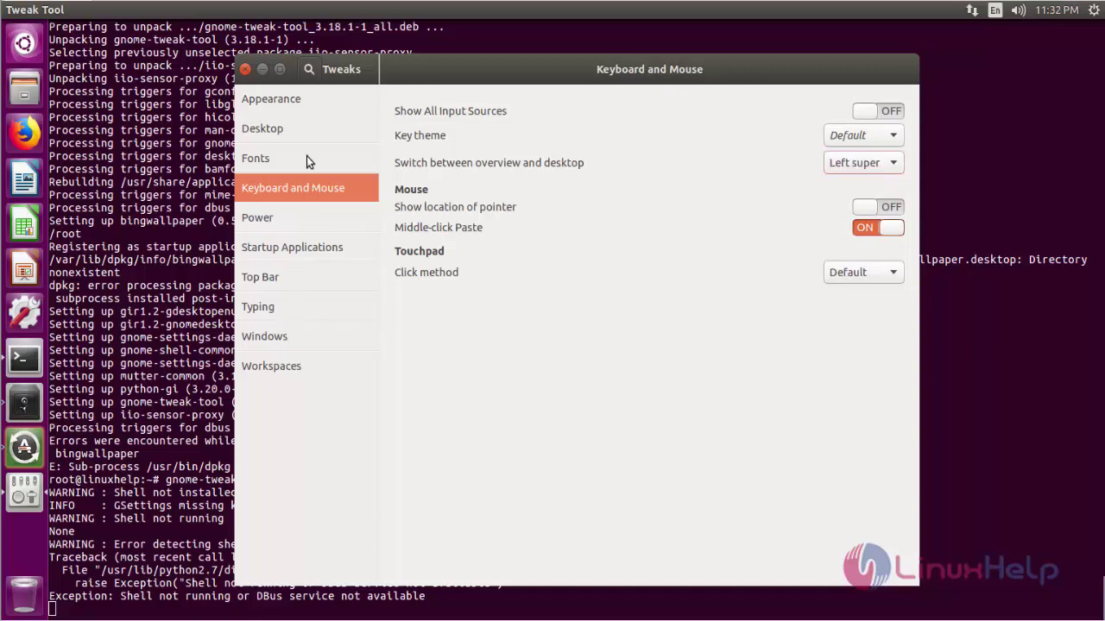